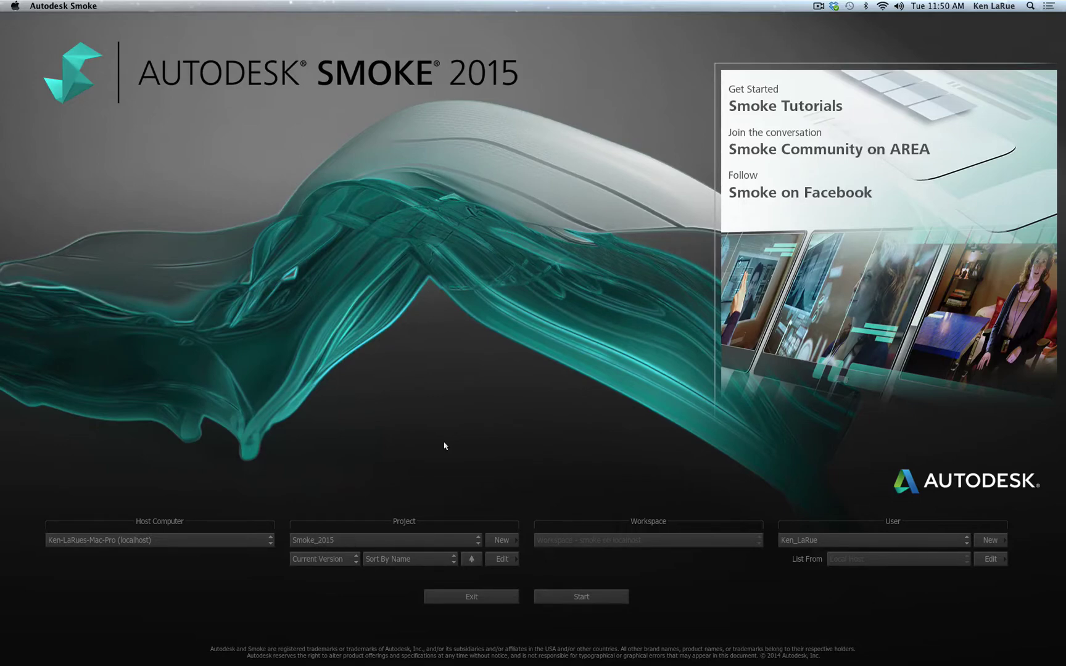
Start a new project and name it Discovering Europe
click(500, 542)
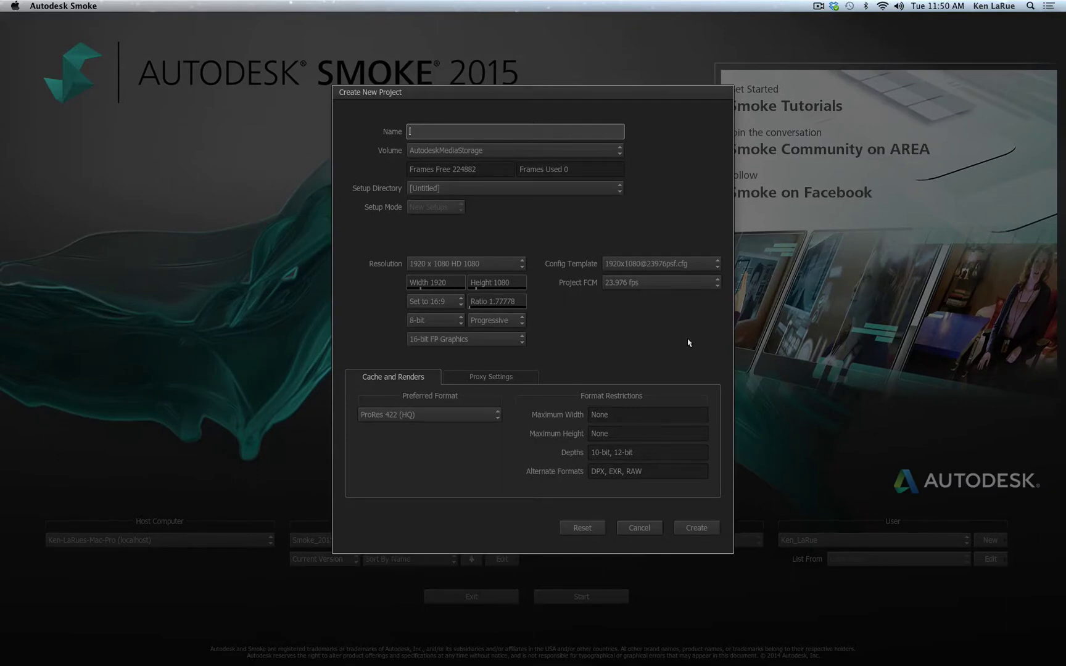
text(Discovering Europe)
key(Return)
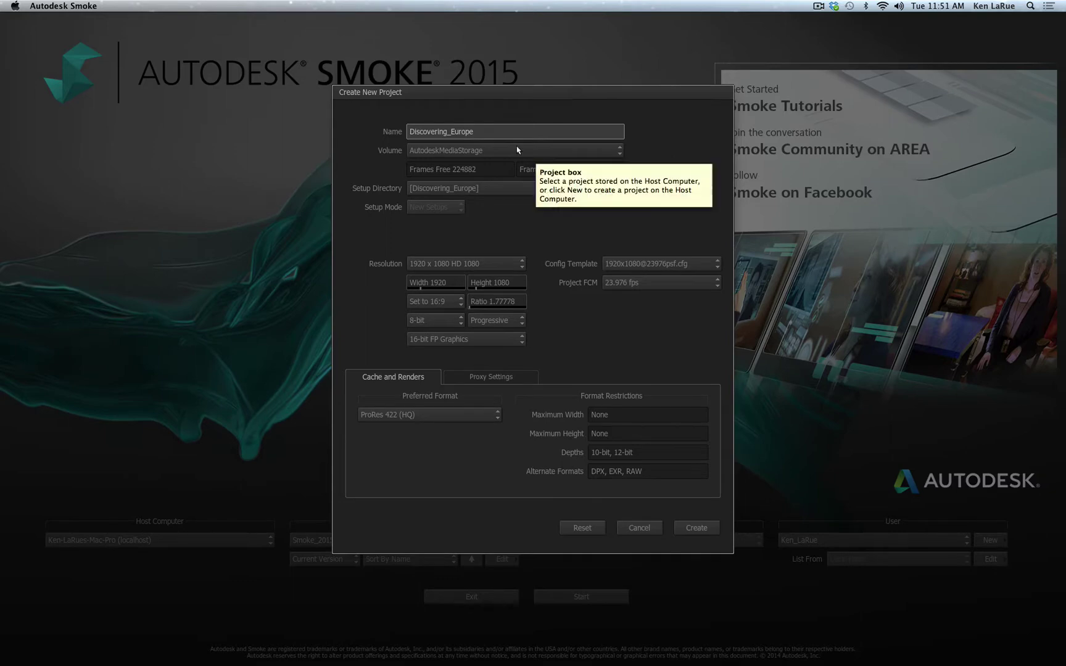
mouse_move(528, 153)
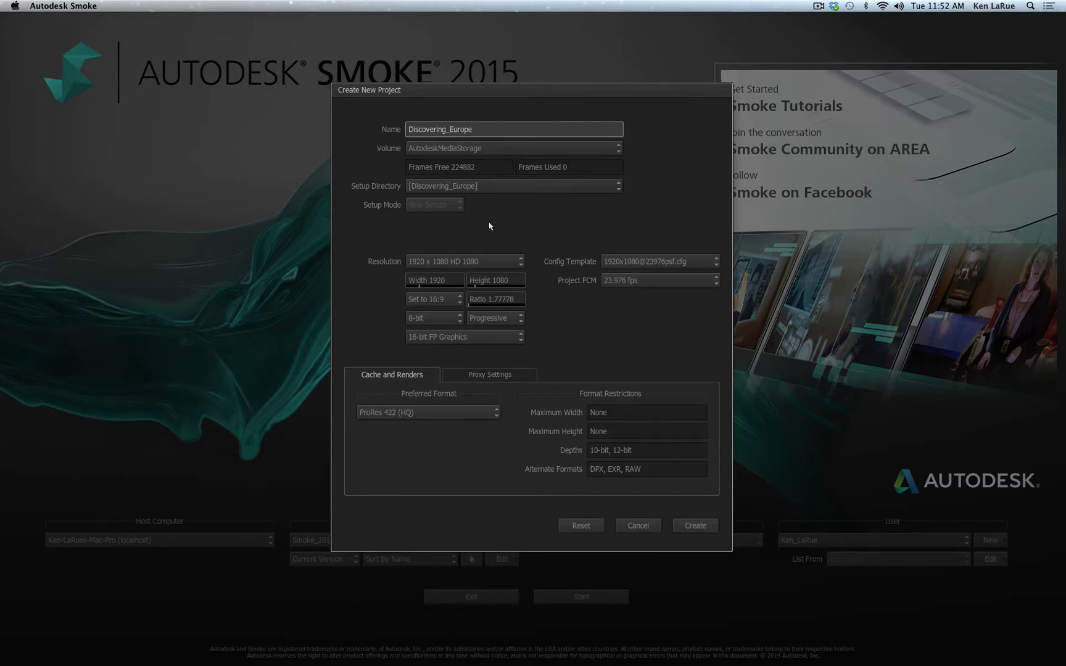
Keep the project resolution preset at 1920 x 1080 HD 1080
click(501, 263)
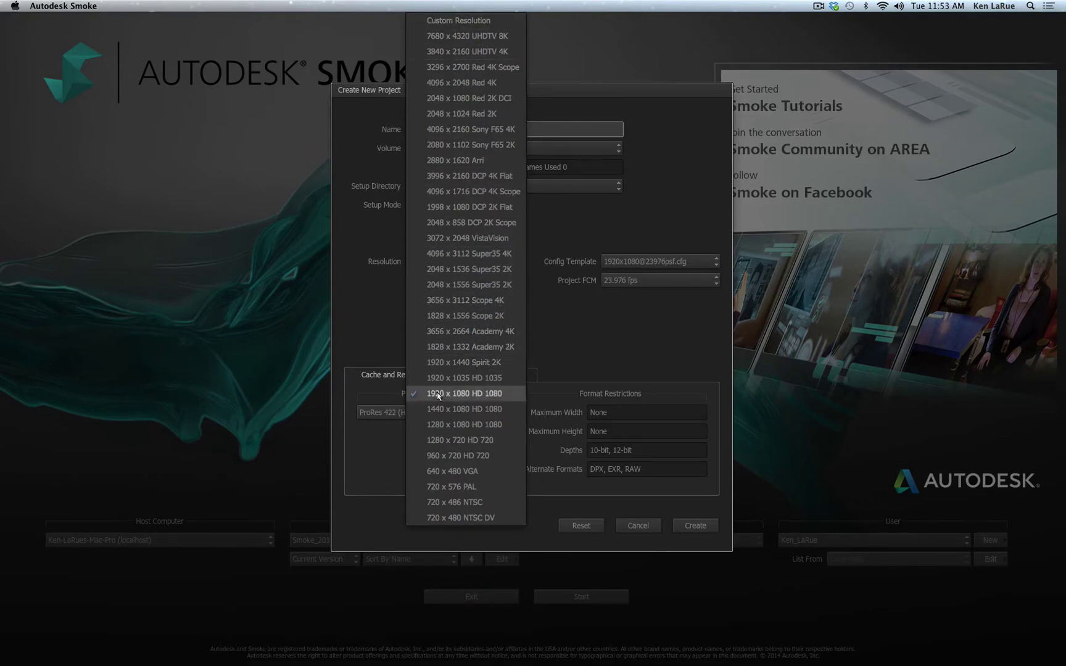
click(473, 398)
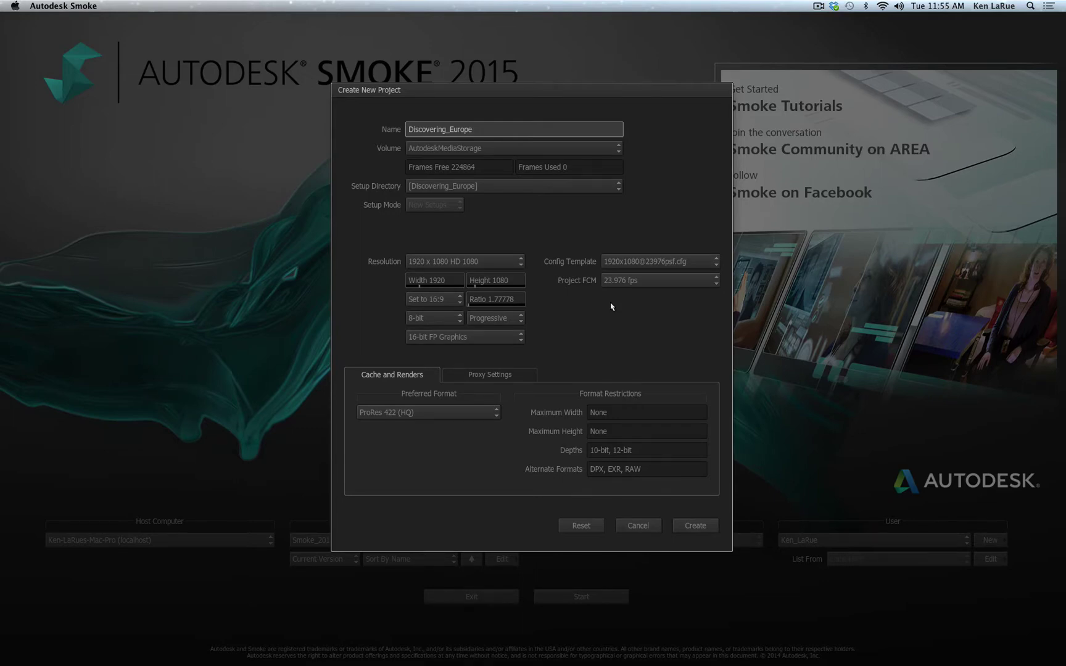
Set bit depth to 10-bit, keeping Progressive scanning and 16-bit FP Graphics
click(436, 320)
click(448, 301)
click(502, 320)
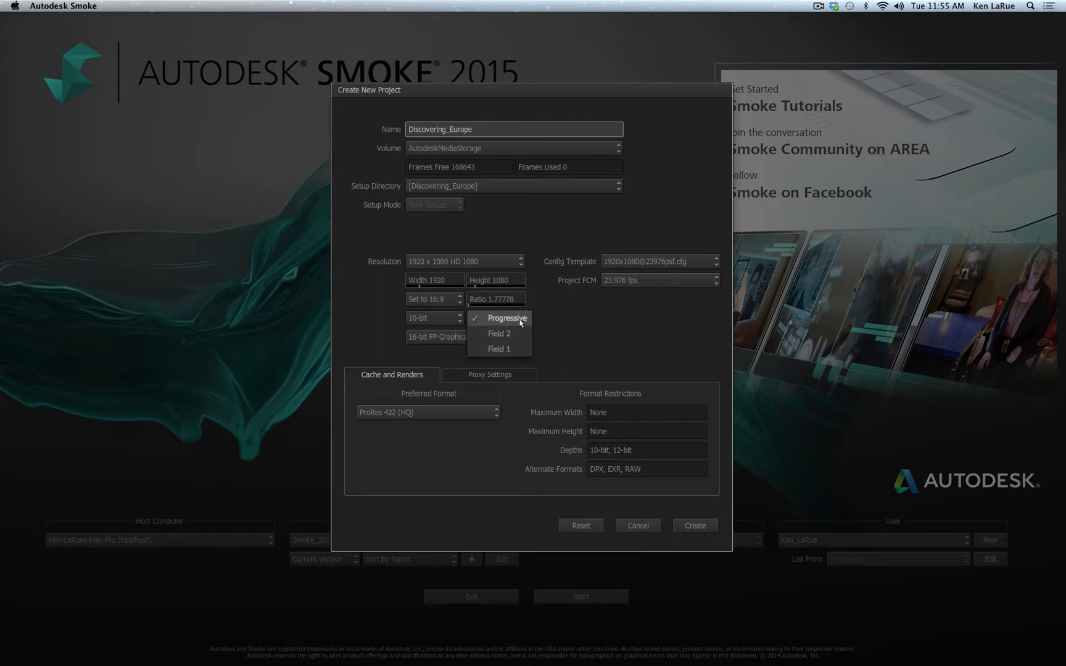
click(521, 319)
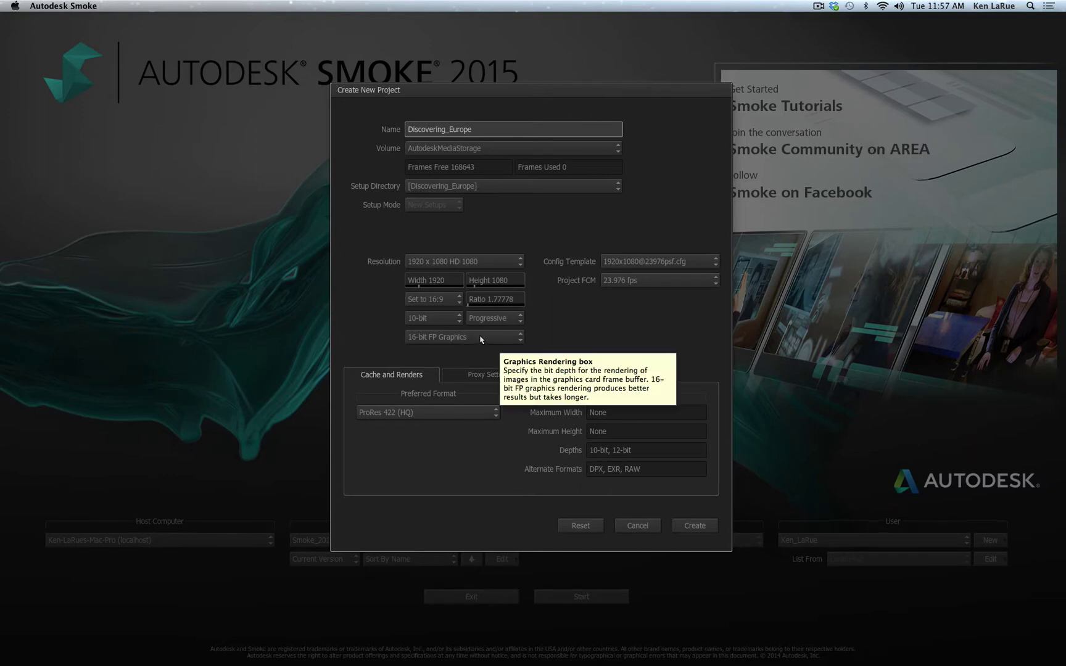
click(469, 339)
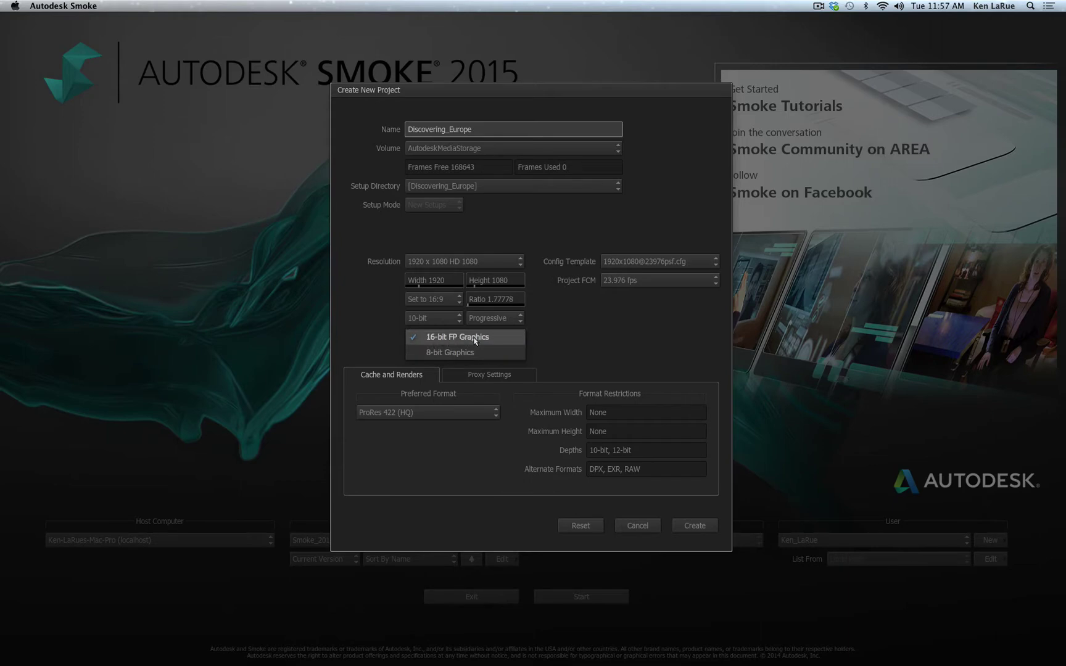
click(516, 337)
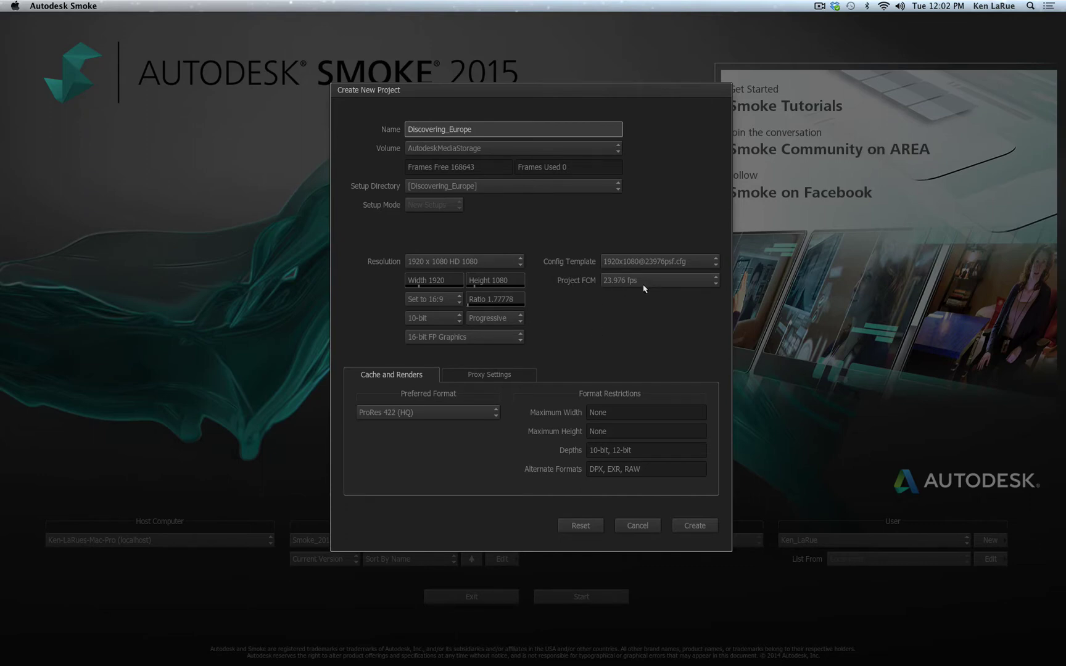
Keep 23.976 fps as the project frame rate
click(667, 282)
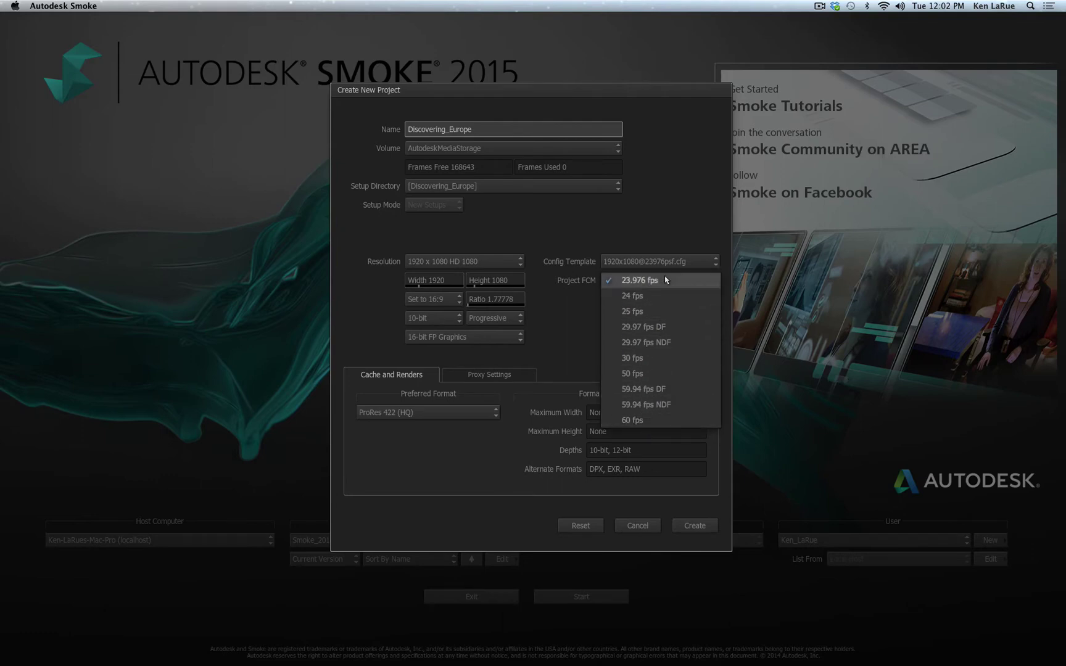
click(640, 280)
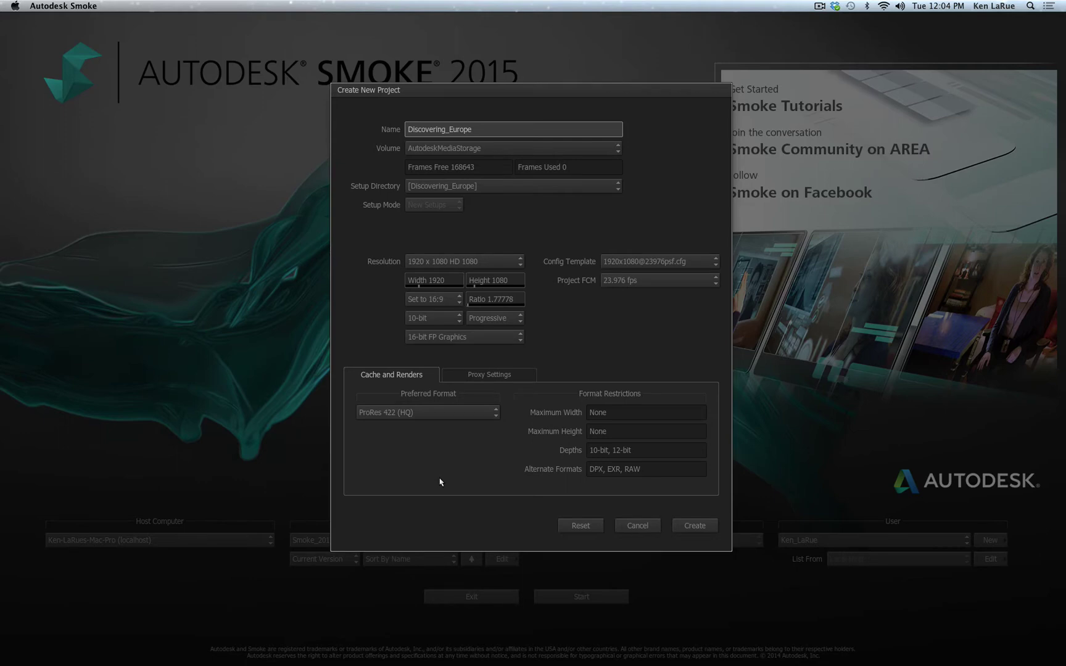
Keep ProRes 422 (HQ) selected as the Preferred Format for cache and renders
click(458, 414)
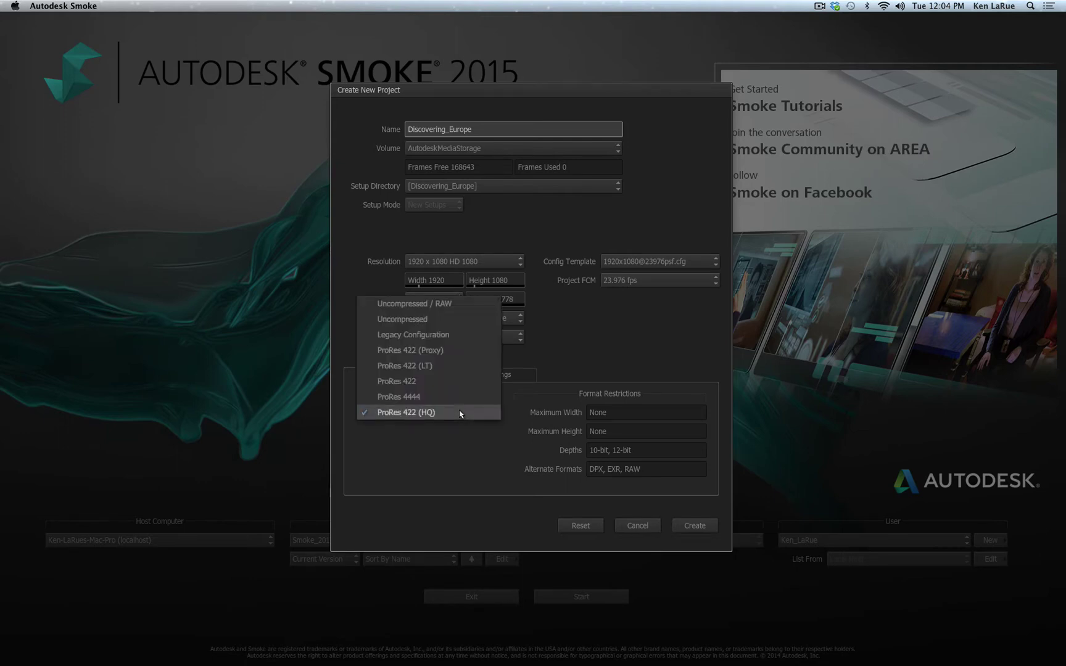
click(422, 413)
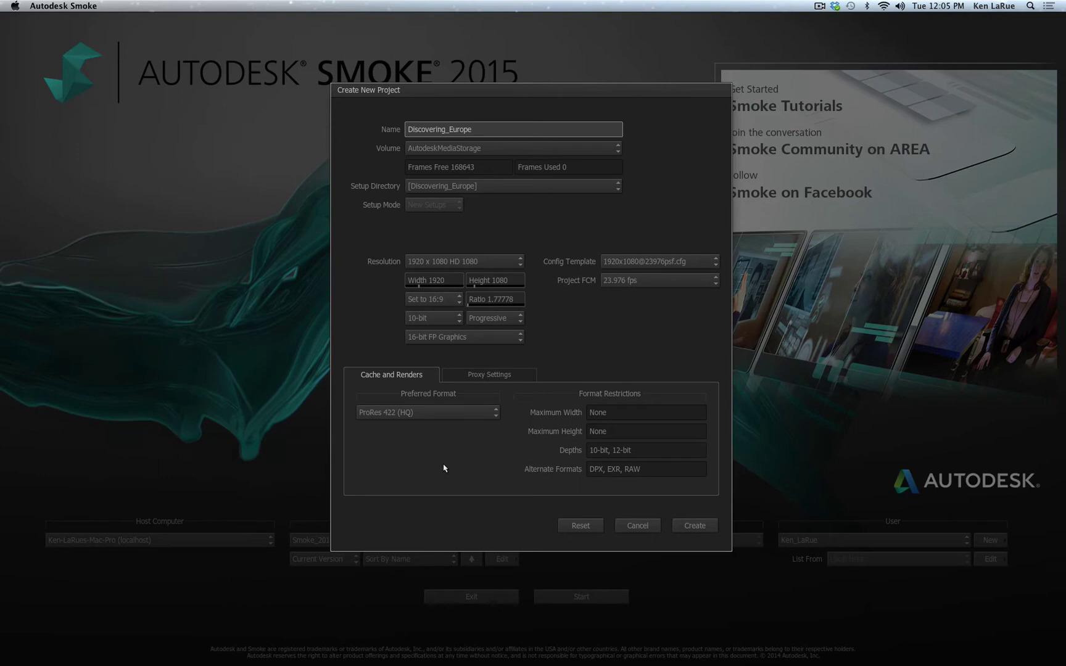
click(455, 413)
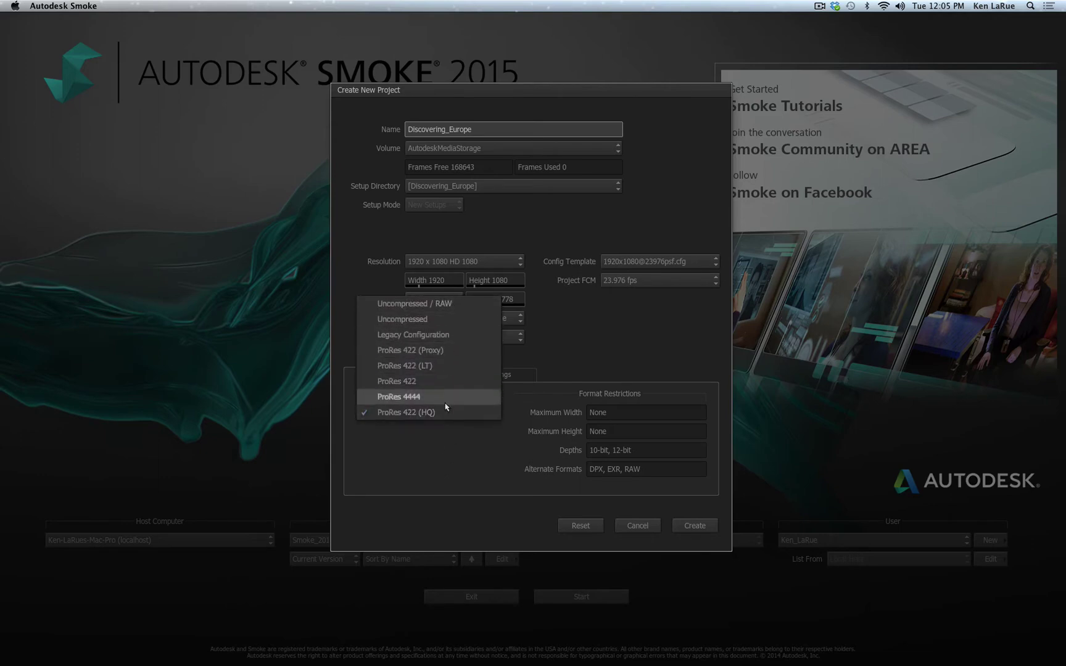
click(448, 484)
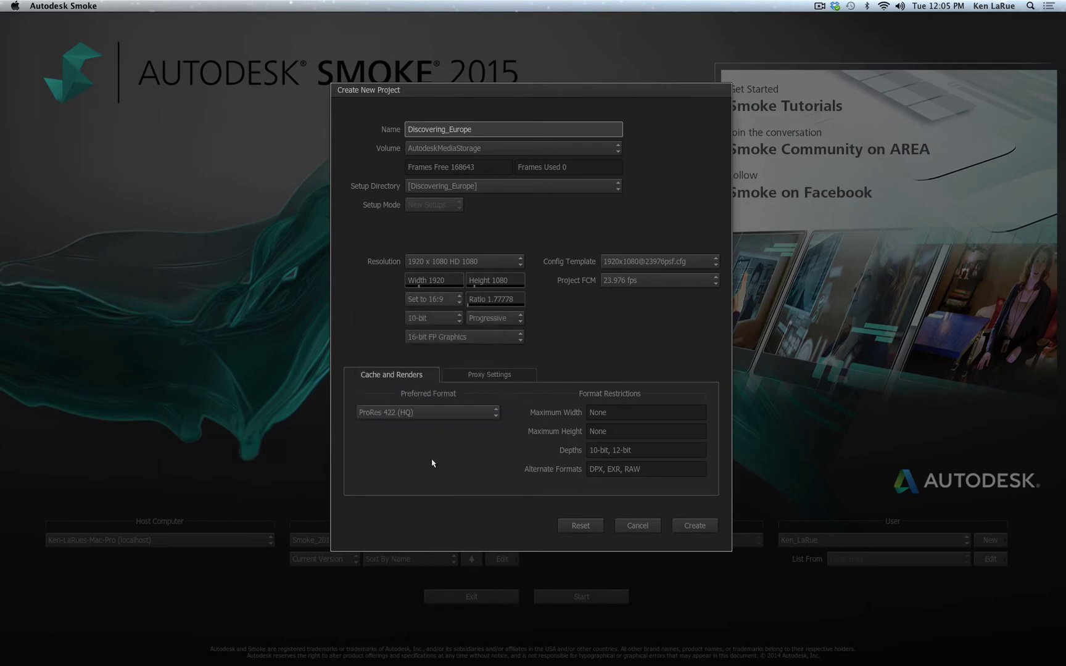
Set Proxy Settings to Proxies Off and create the Discovering_Europe project
click(488, 376)
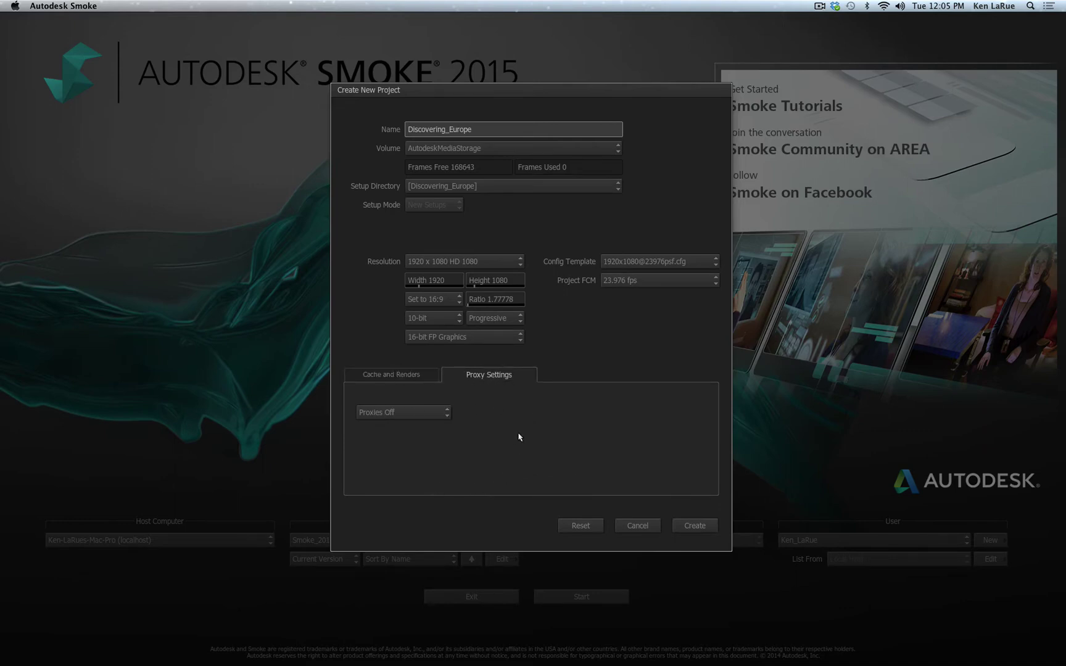
click(425, 414)
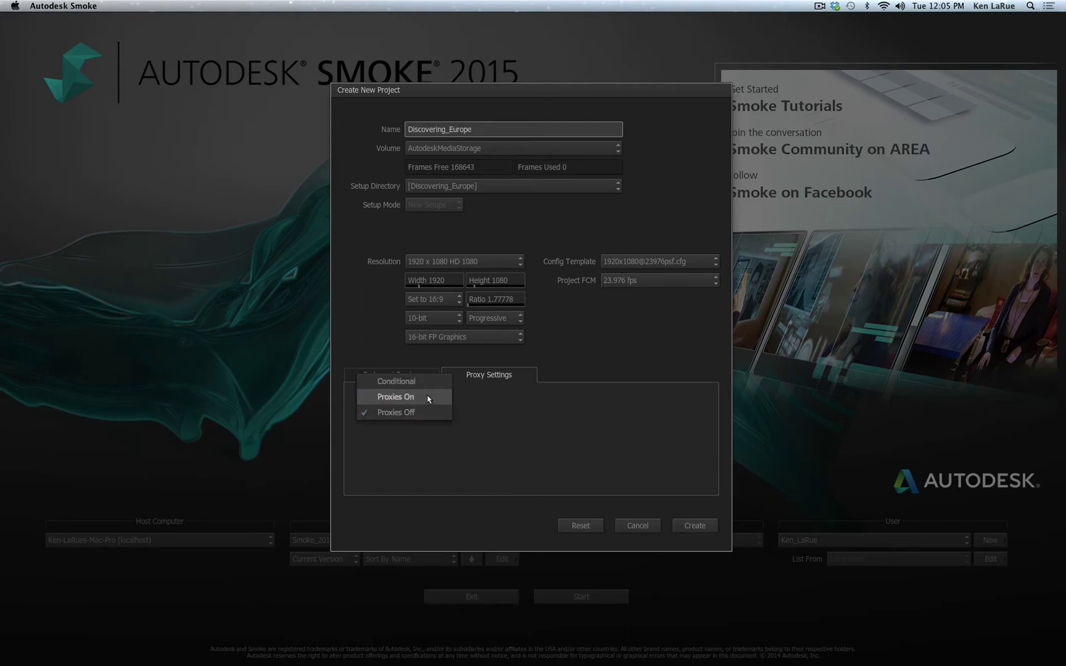
click(427, 381)
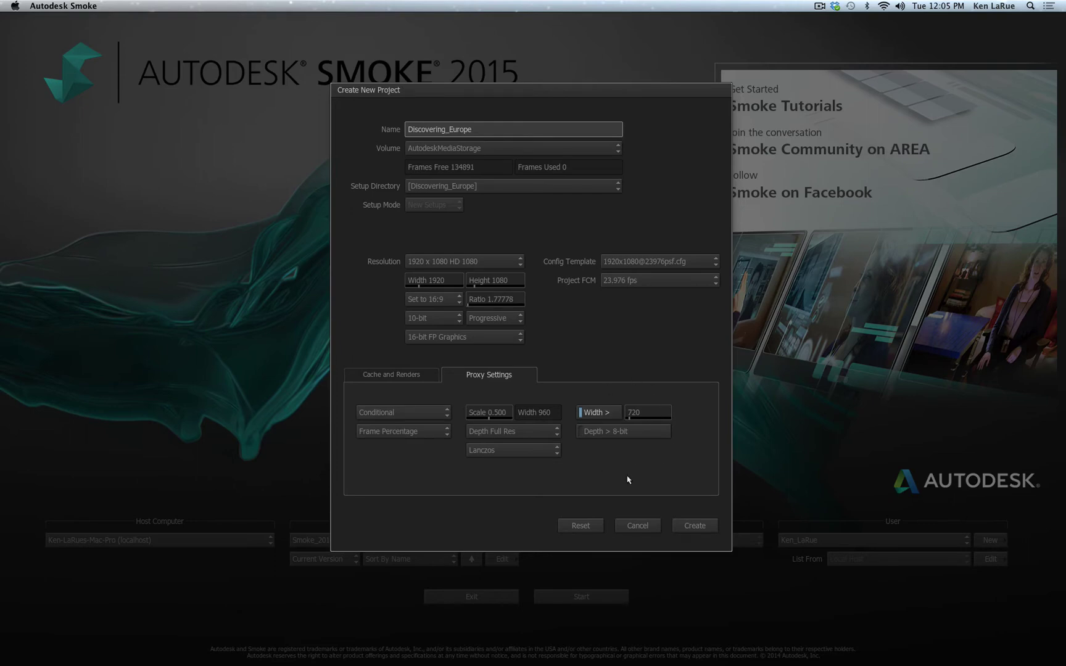
click(423, 411)
click(422, 429)
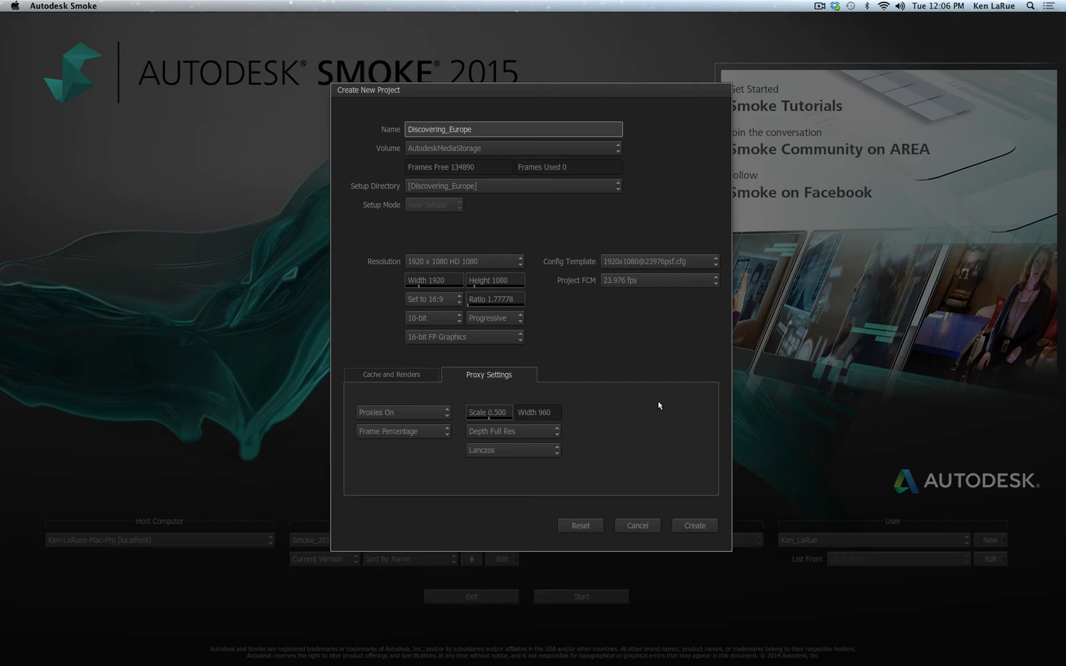
click(409, 411)
click(409, 429)
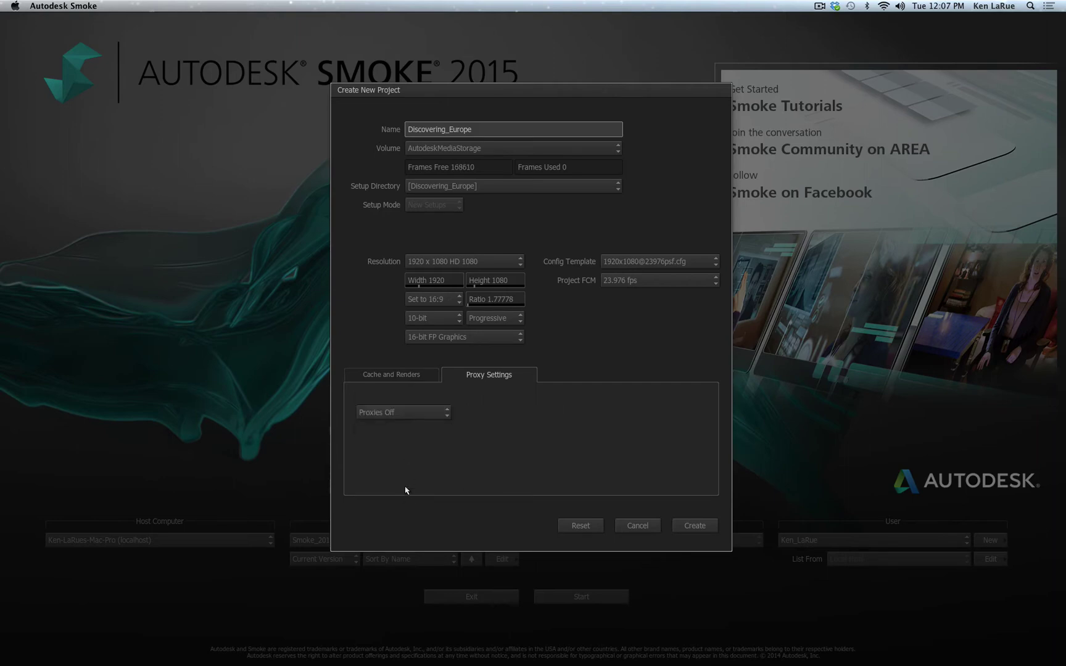
click(397, 374)
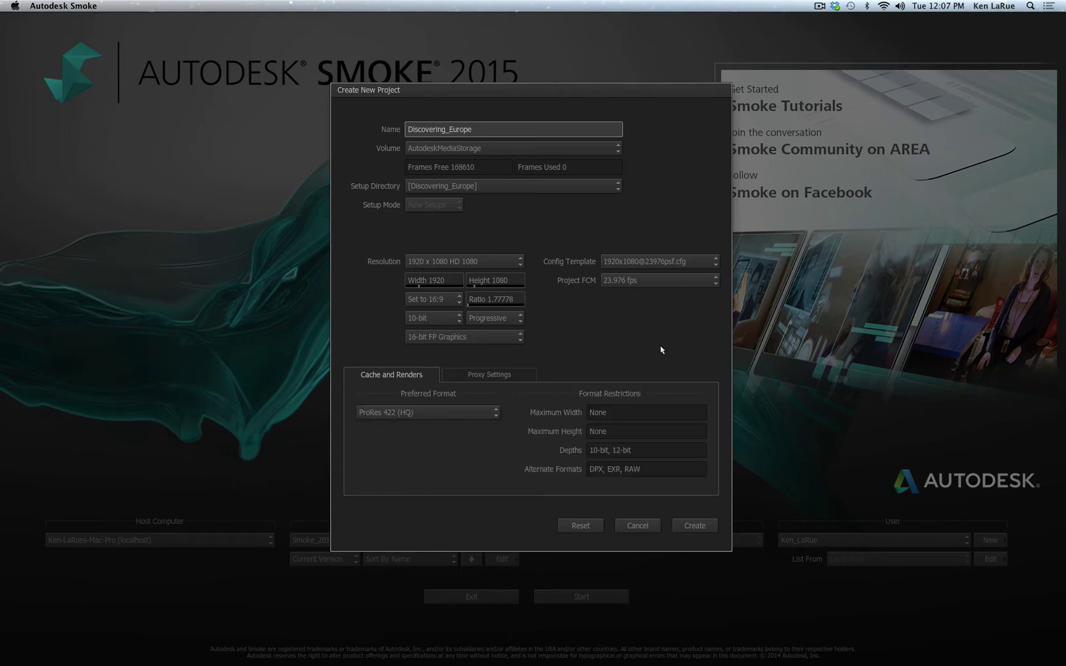
click(700, 525)
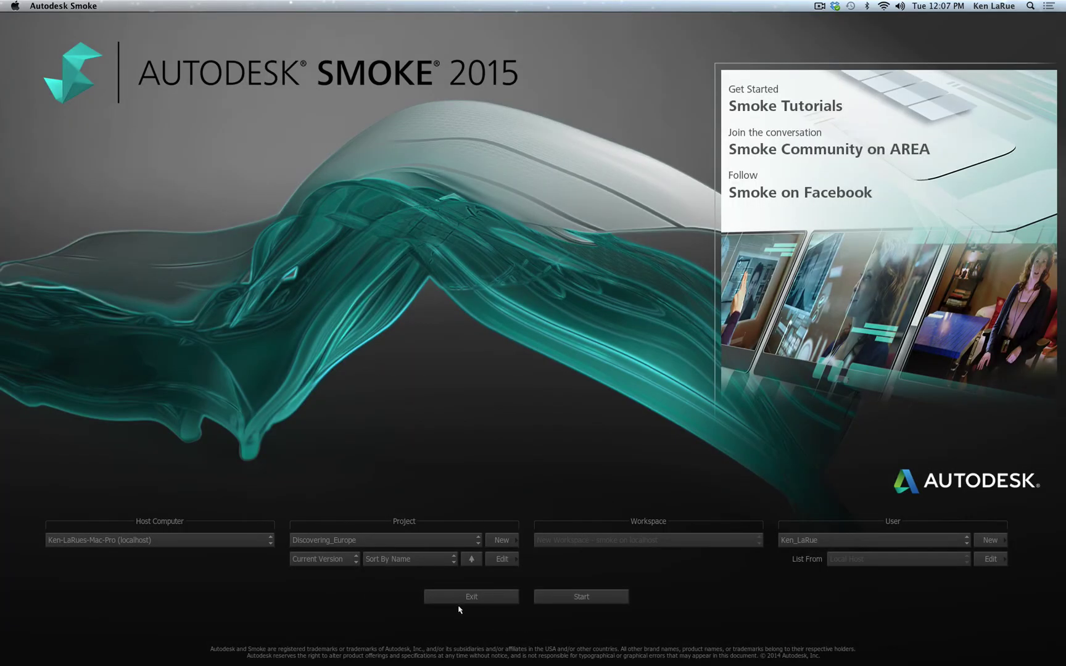
Check that Discovering_Europe is listed among the launcher projects, then leave Smoke_2015 selected
click(429, 542)
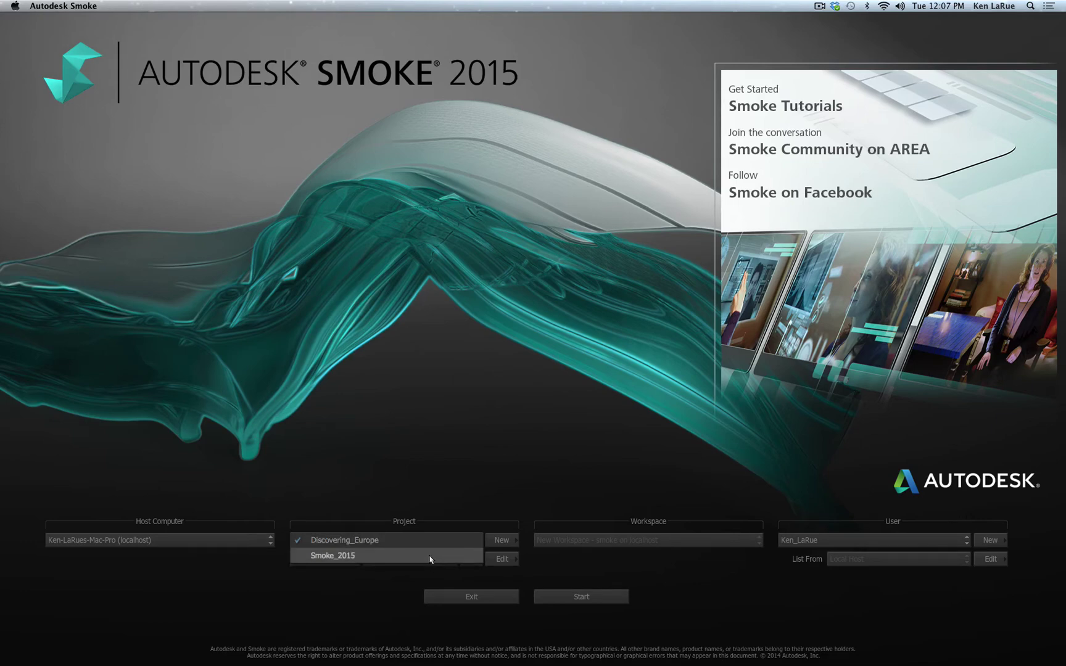
click(430, 556)
click(419, 540)
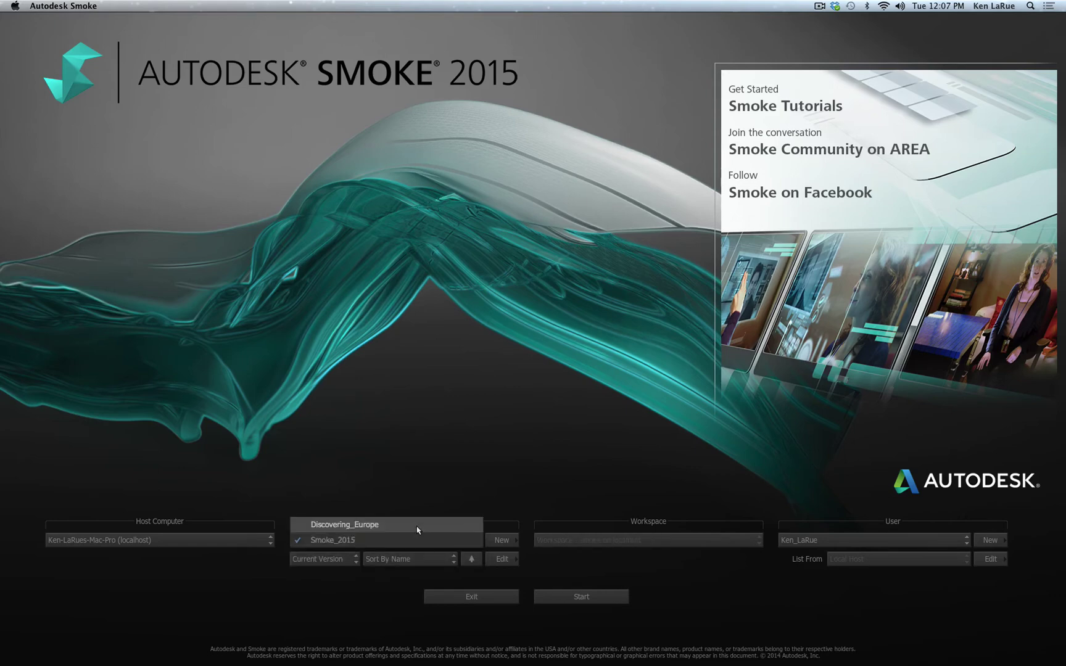
click(416, 526)
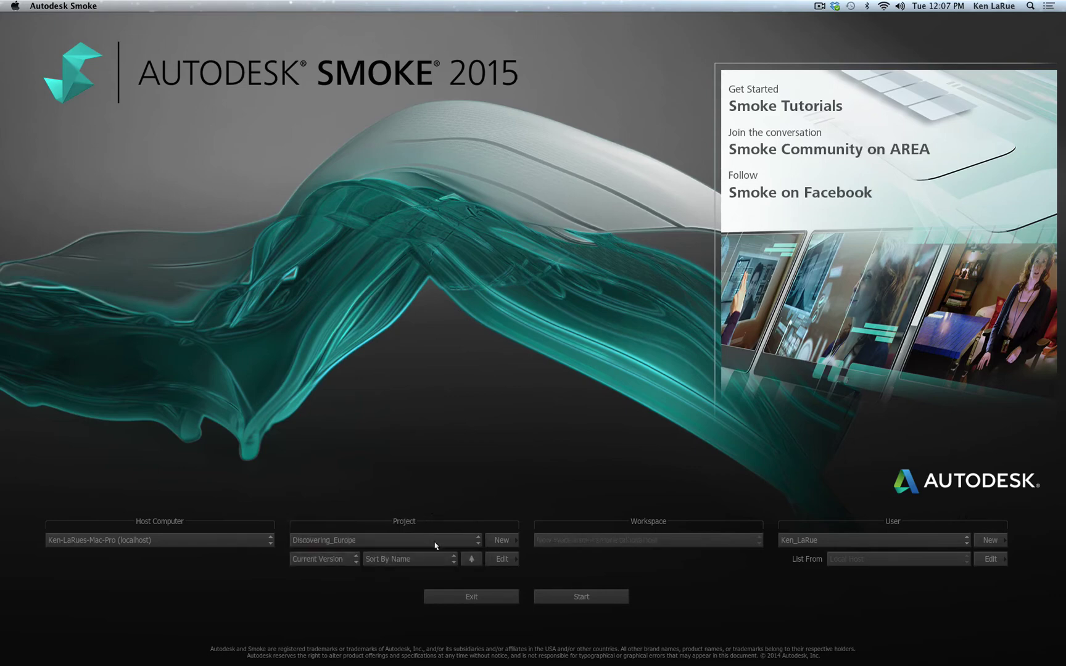
click(434, 544)
click(436, 557)
click(502, 559)
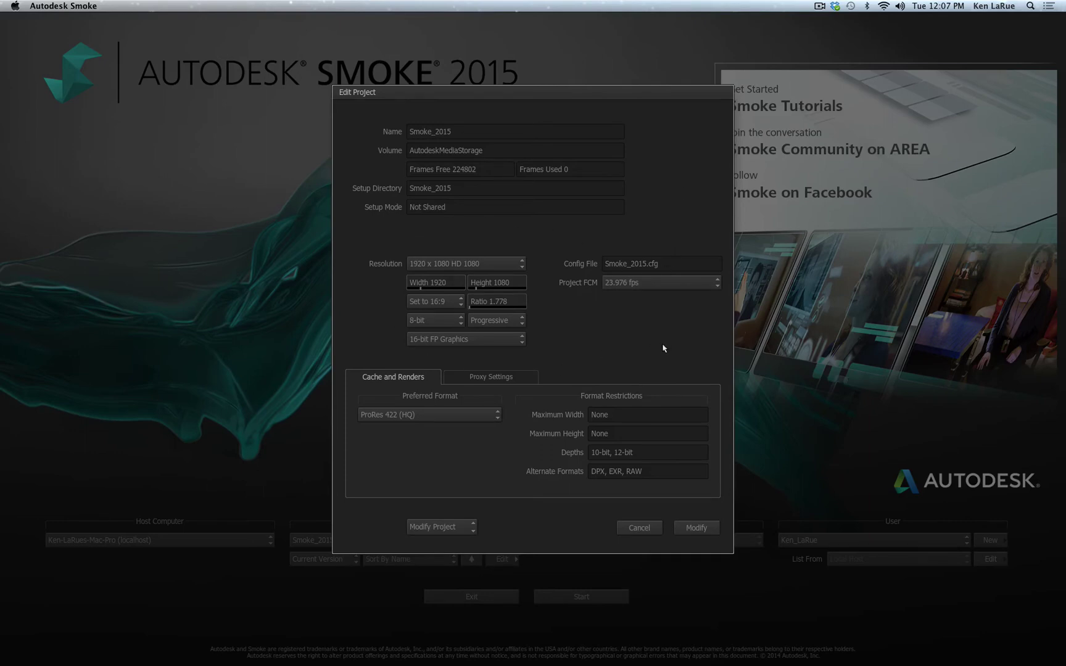
click(490, 377)
click(392, 377)
click(458, 534)
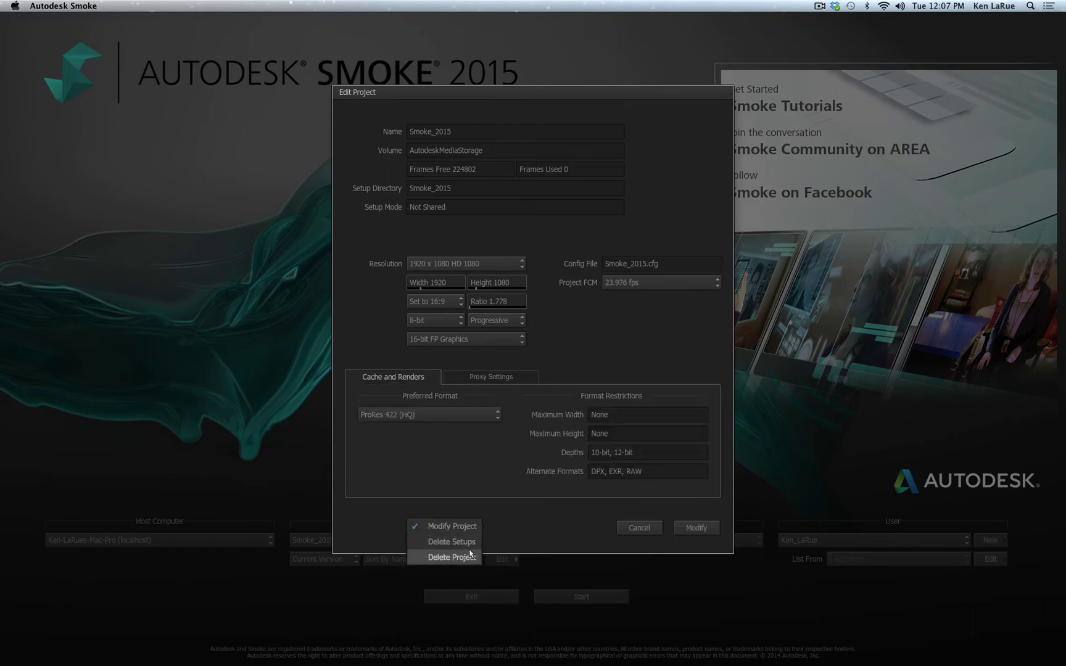
click(540, 536)
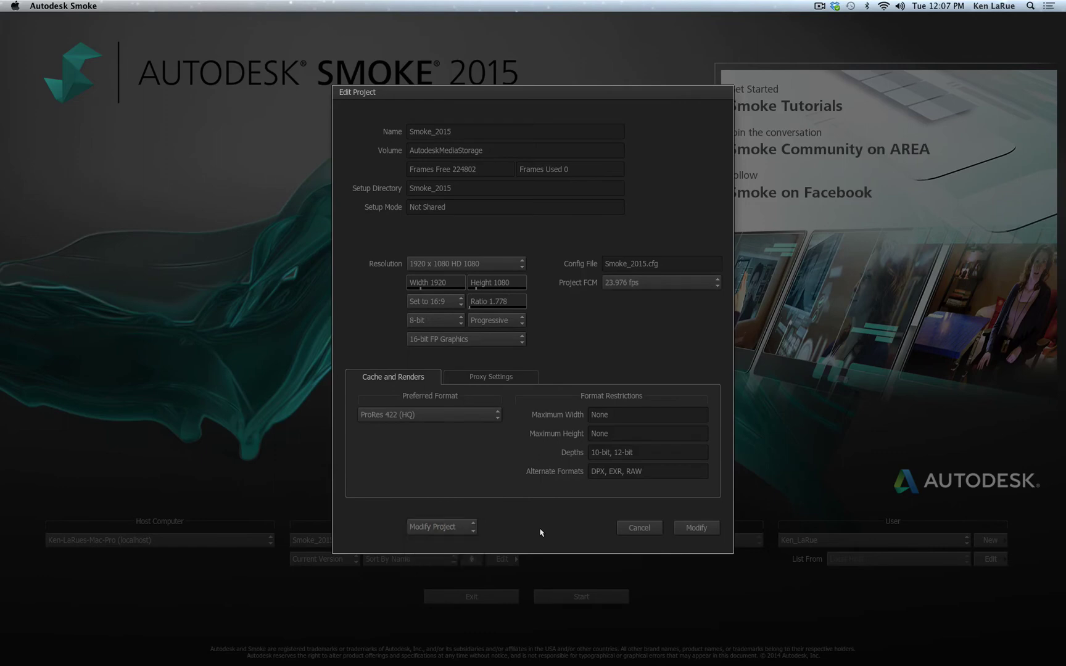
click(639, 528)
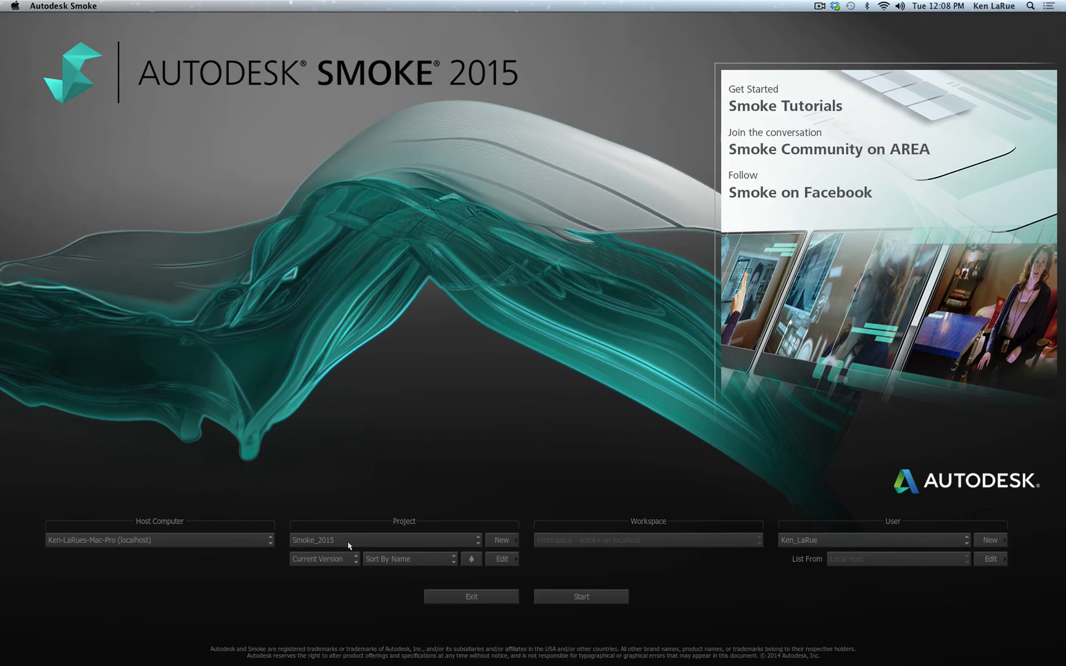
Start Smoke with the Smoke_2015 project loaded
click(568, 598)
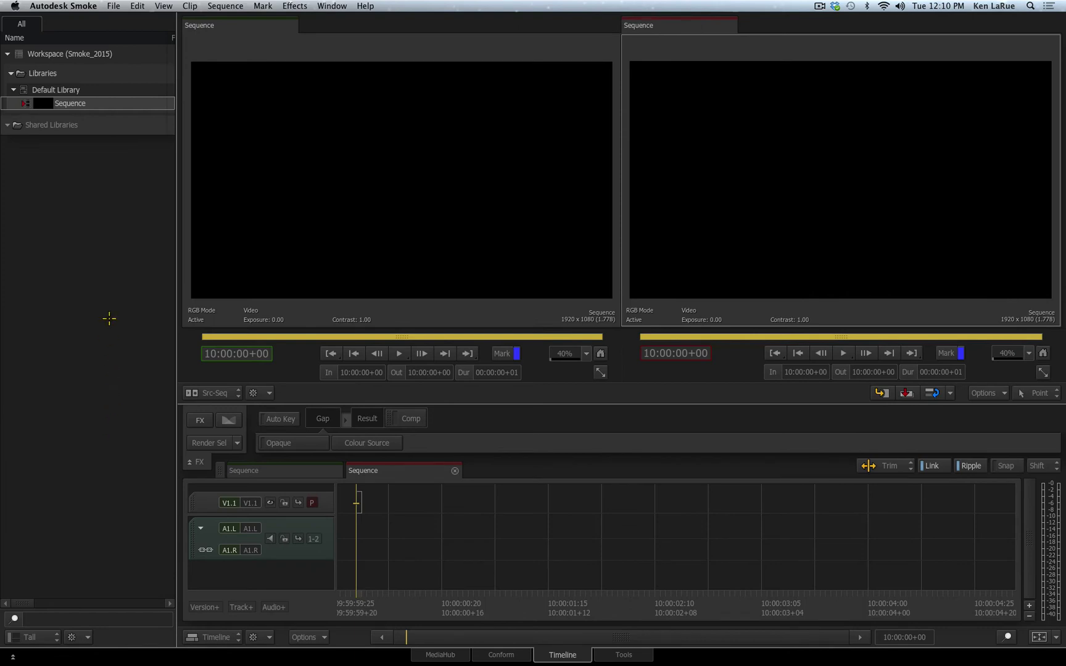
From File > Project and User Settings, choose Discovering_Europe as the project to load
click(112, 6)
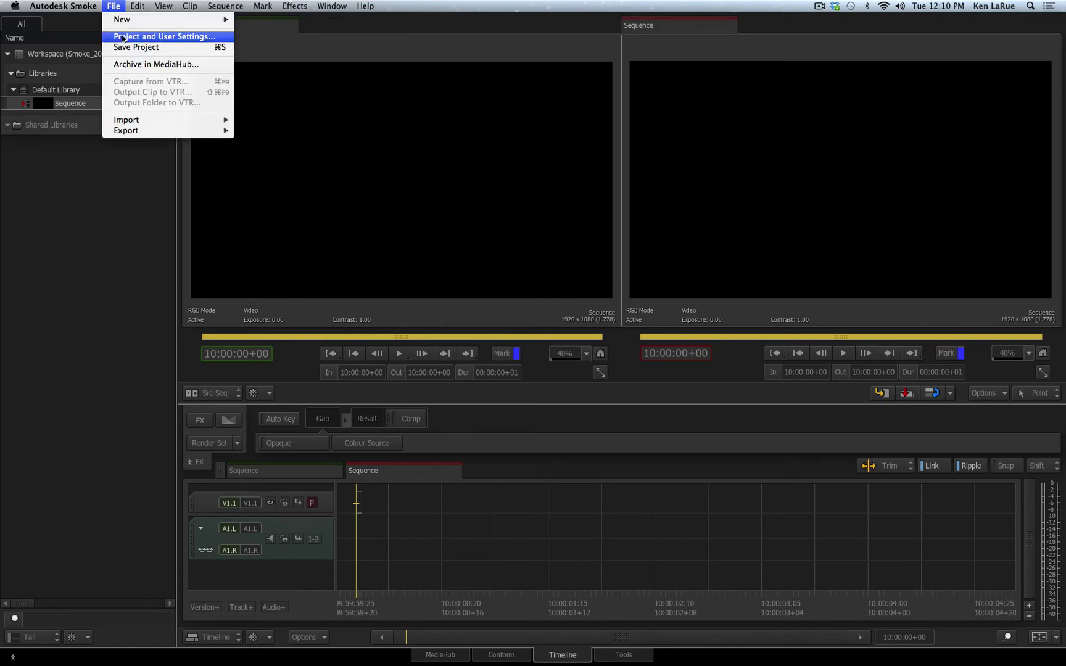
click(163, 37)
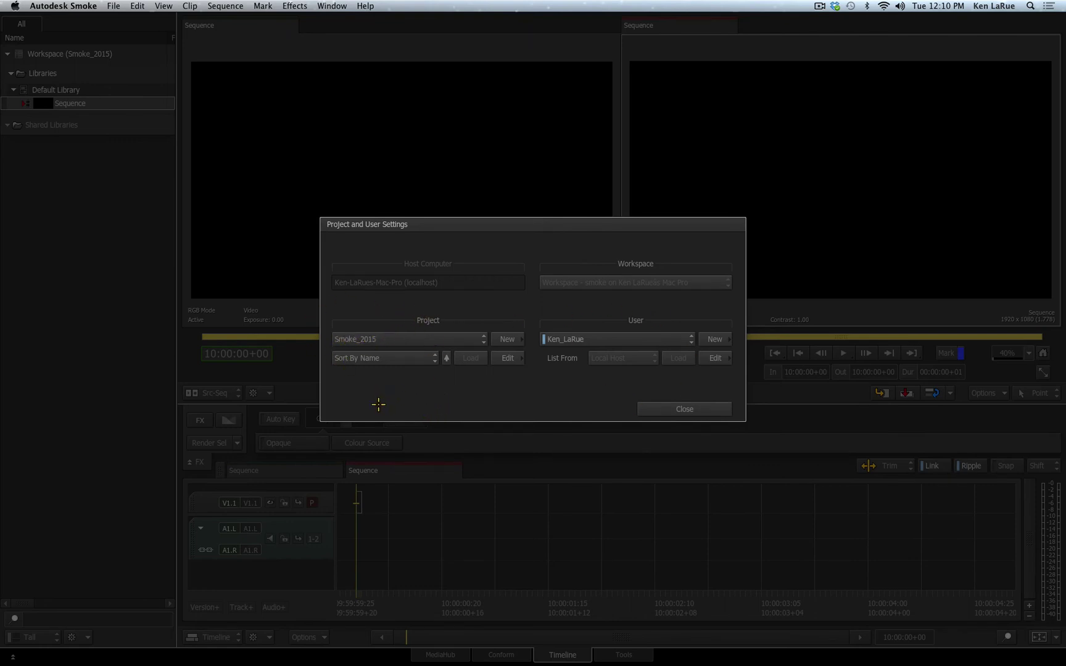
click(422, 340)
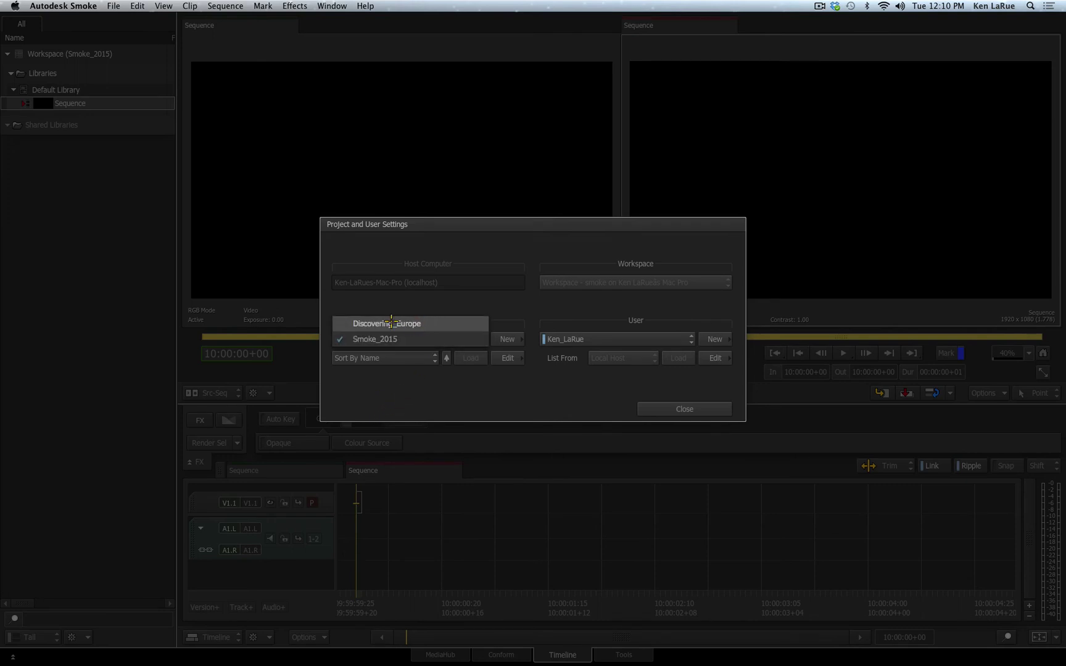
click(417, 323)
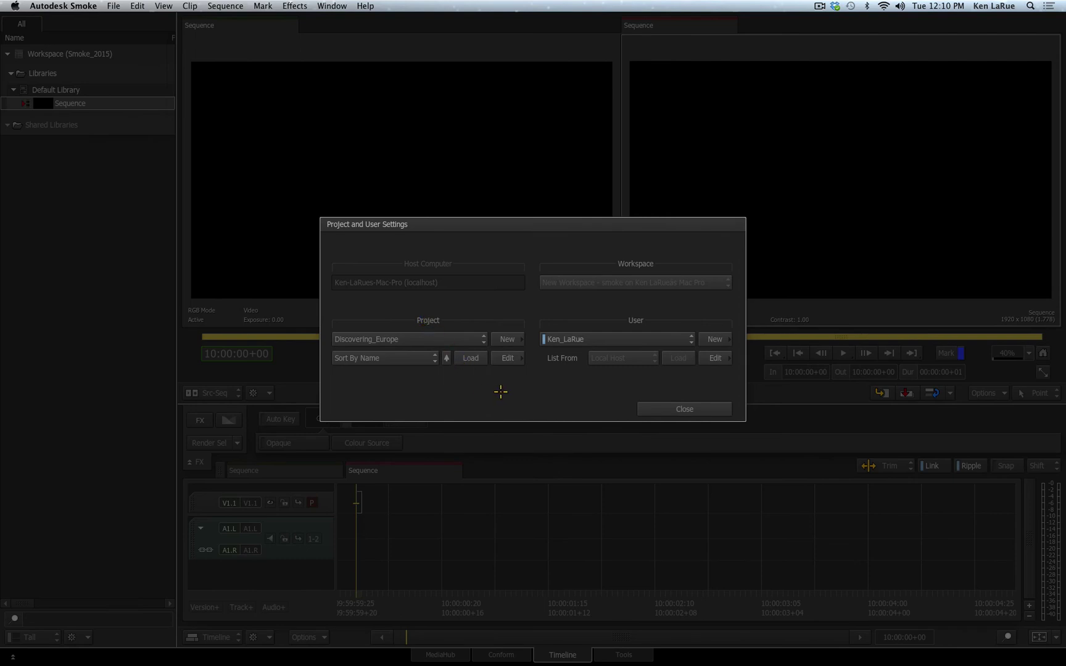
click(505, 355)
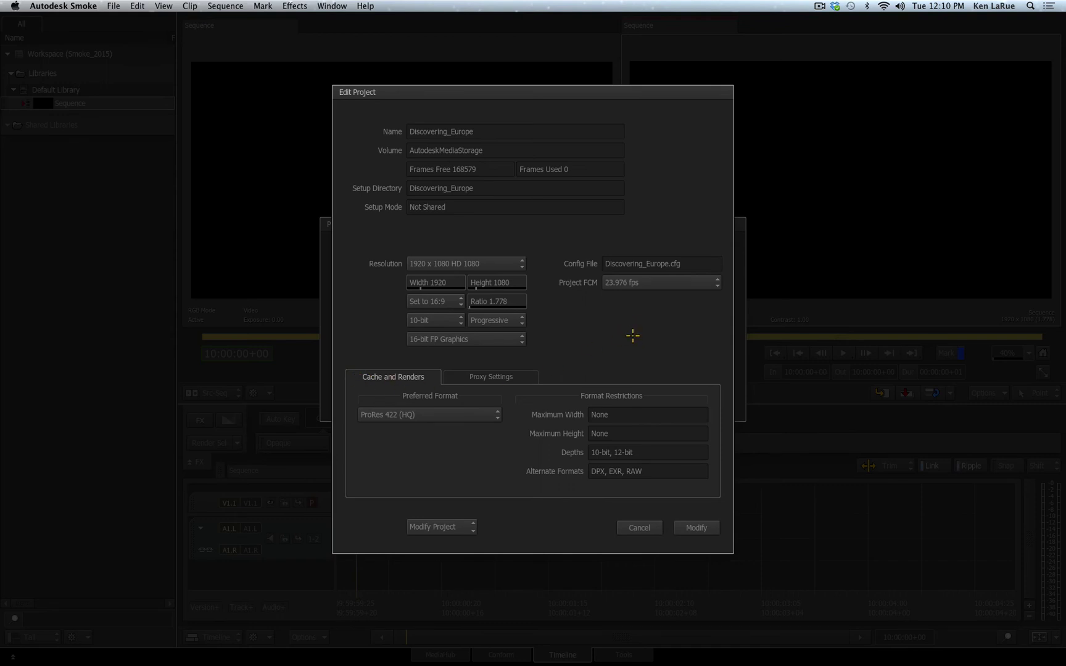
click(455, 527)
click(631, 528)
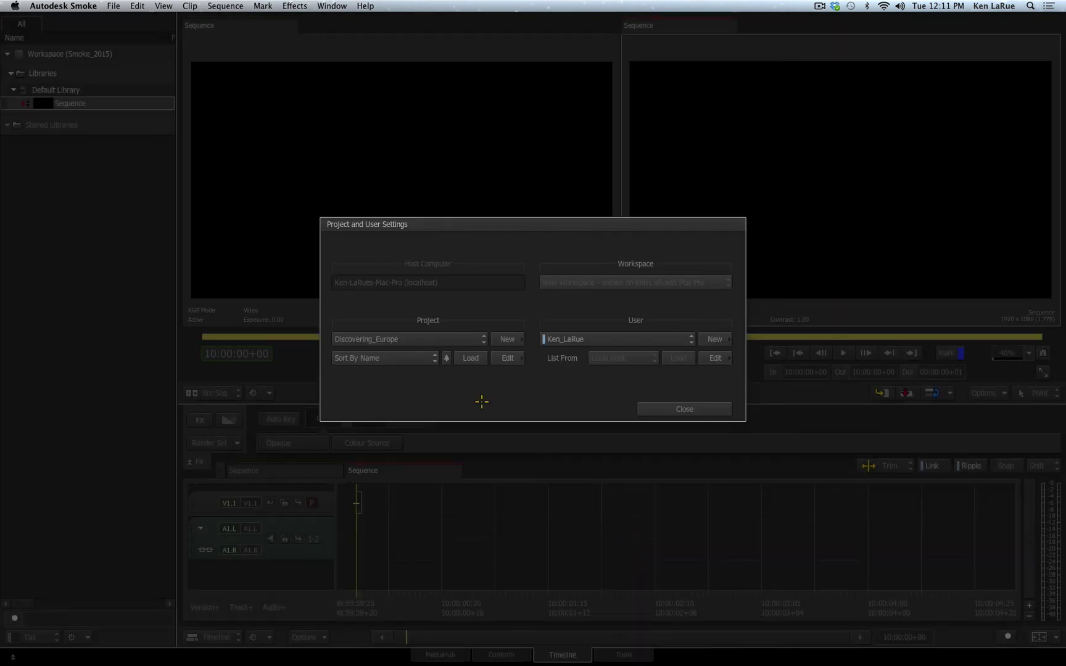
click(507, 339)
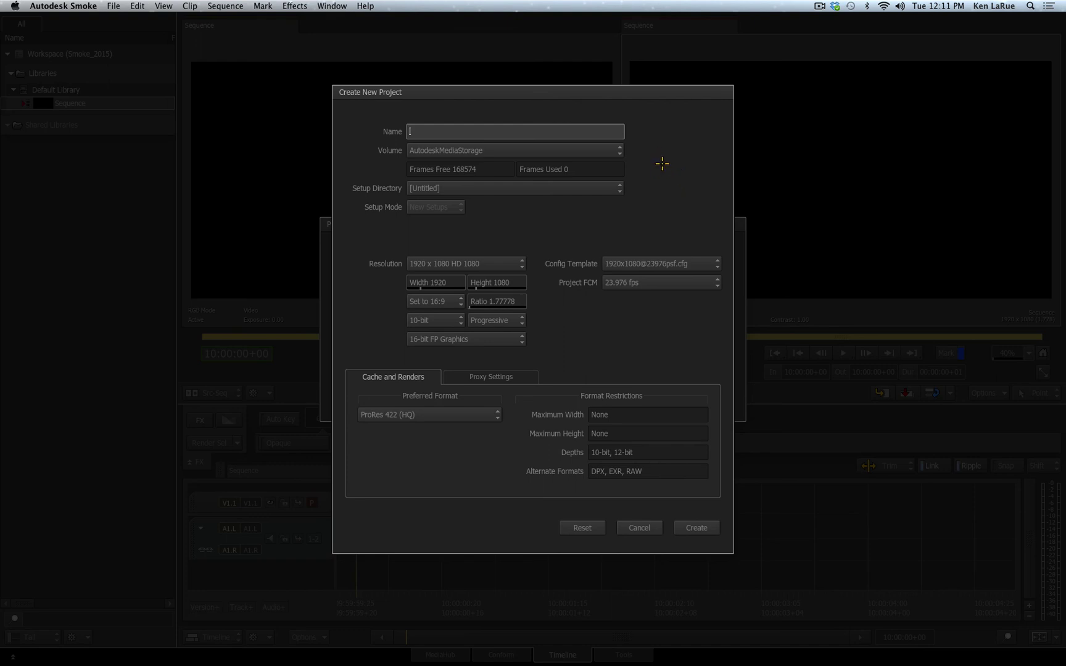
click(624, 528)
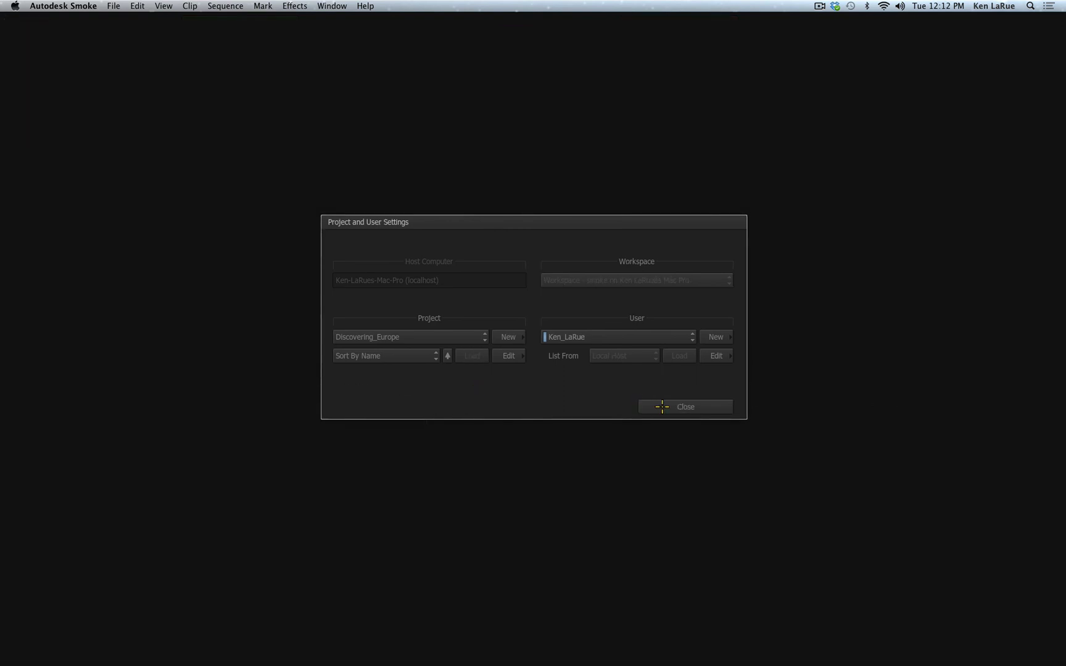
click(668, 407)
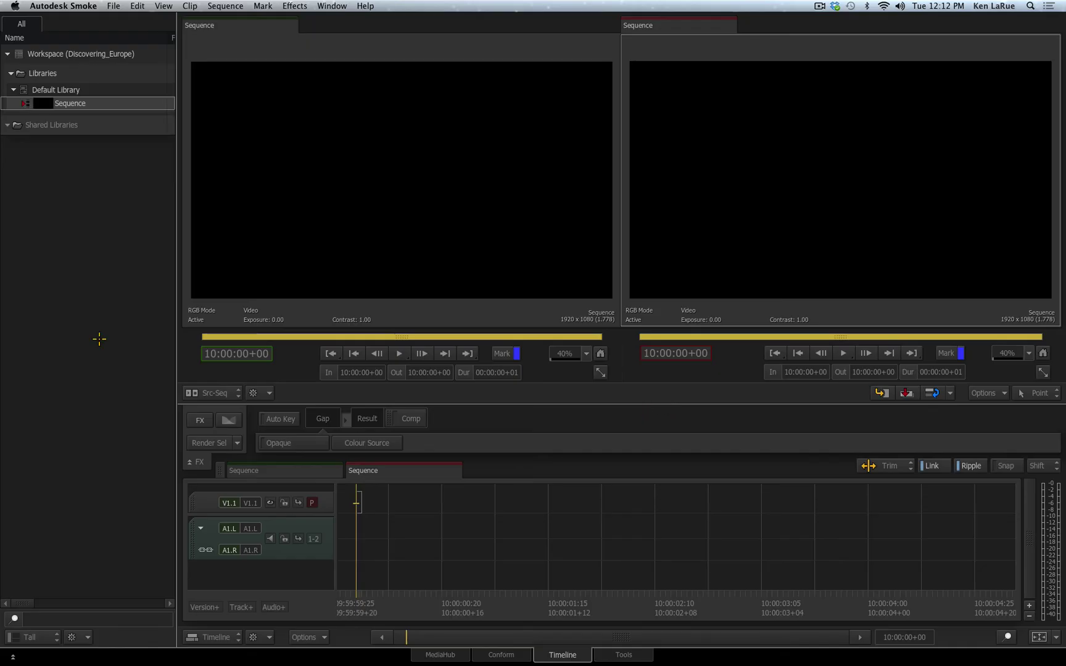